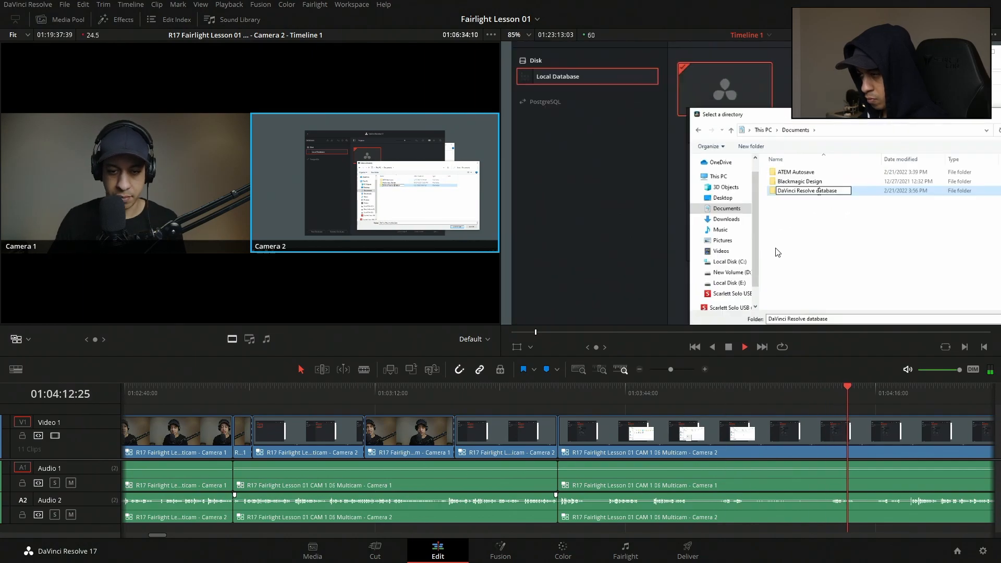
Switch the multicam clip to the Camera 1 angle and back to Camera 2 during playback.
click(198, 194)
click(317, 197)
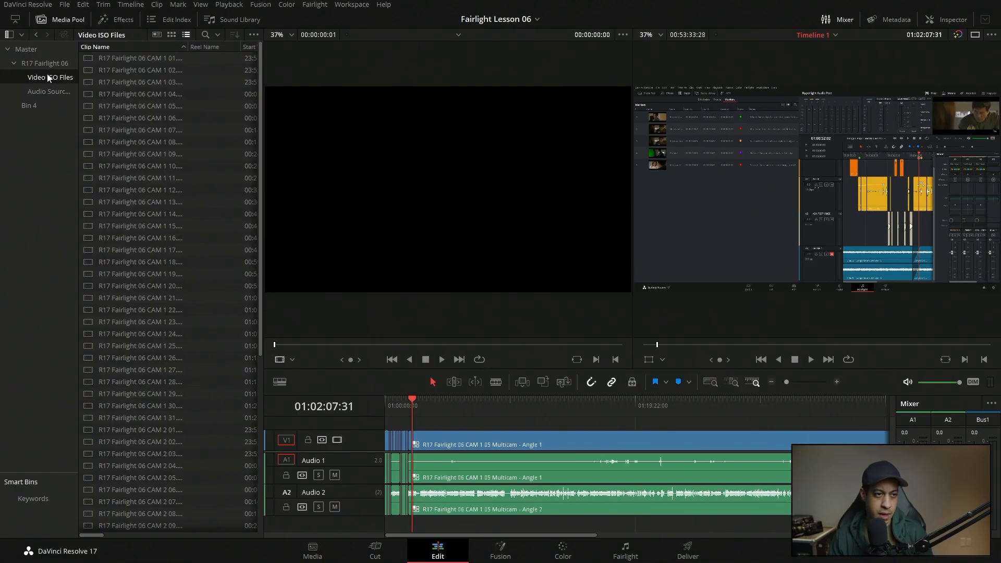
Browse the camera clips in the Video ISO Files bin of the media pool.
click(48, 64)
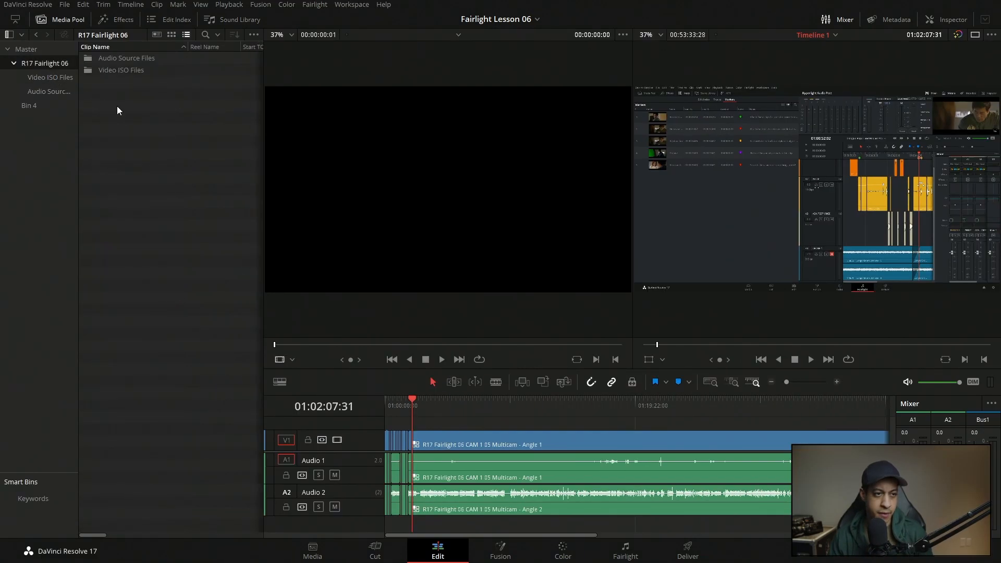
click(57, 77)
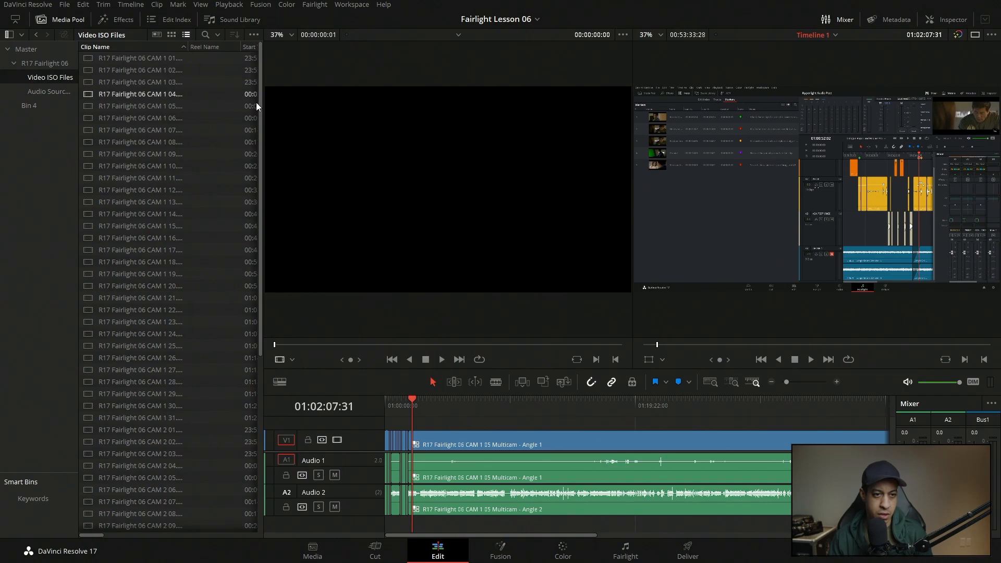
drag(258, 115, 265, 324)
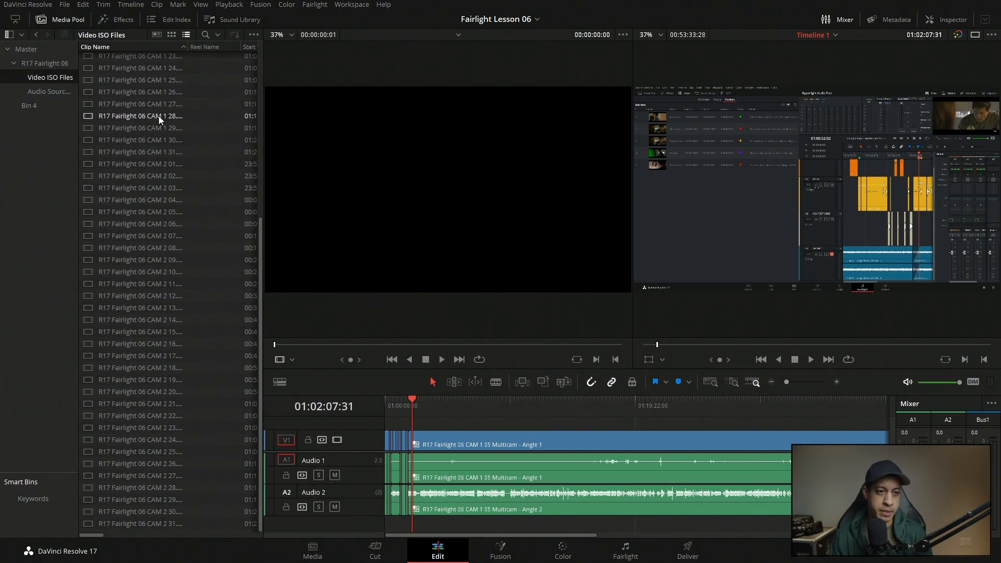
scroll(159, 116, up, 5)
Open the R17 Fairlight 06 CAM 1 05 Multicam clip from Bin 4 in the timeline and enlarge its track area.
click(32, 108)
right_click(129, 62)
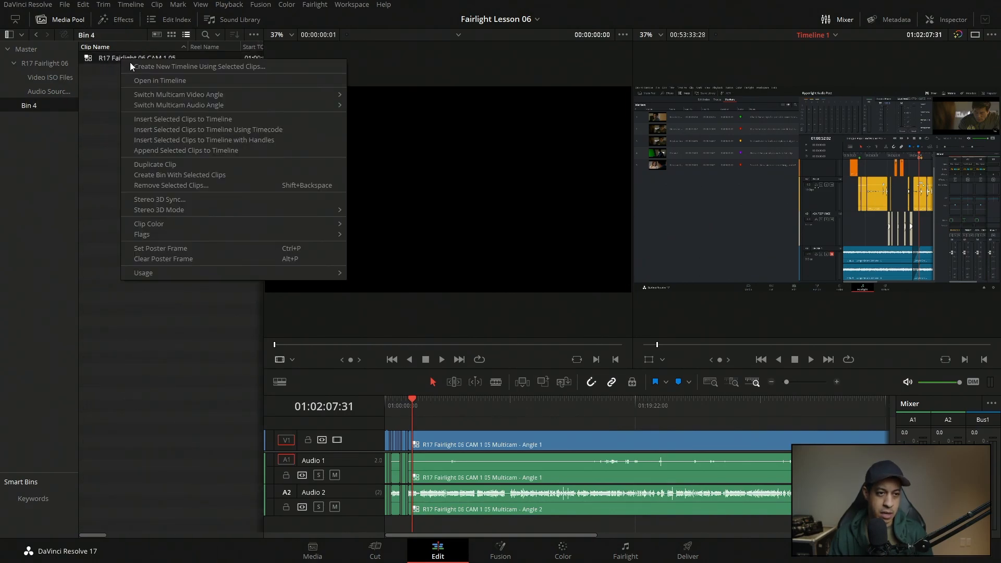
click(155, 81)
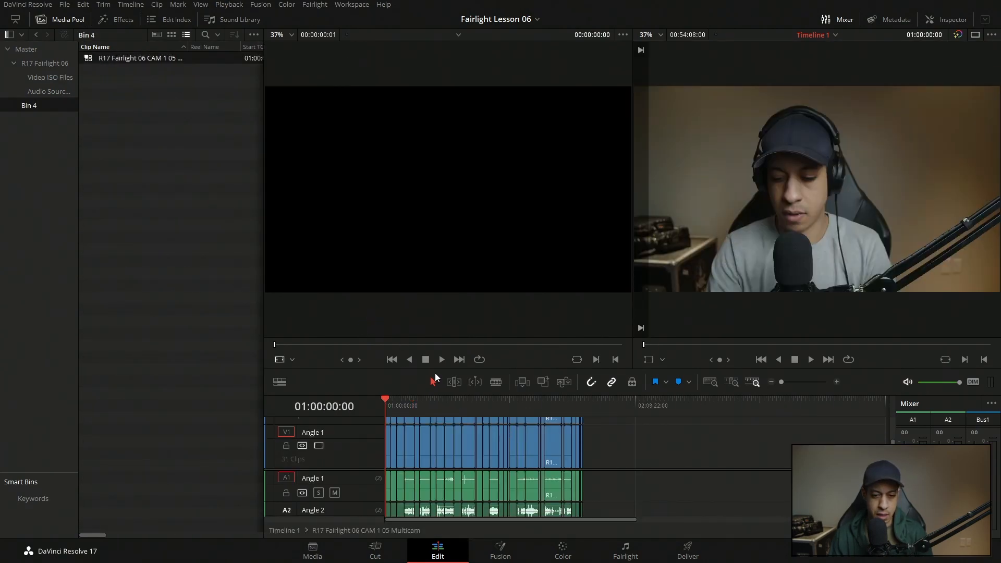
drag(388, 371, 379, 200)
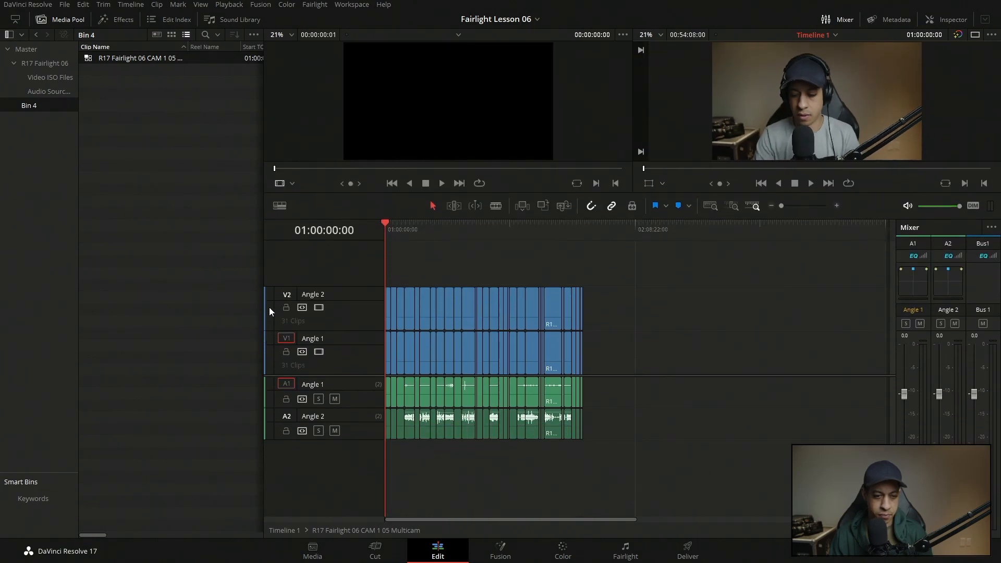
drag(264, 306, 193, 305)
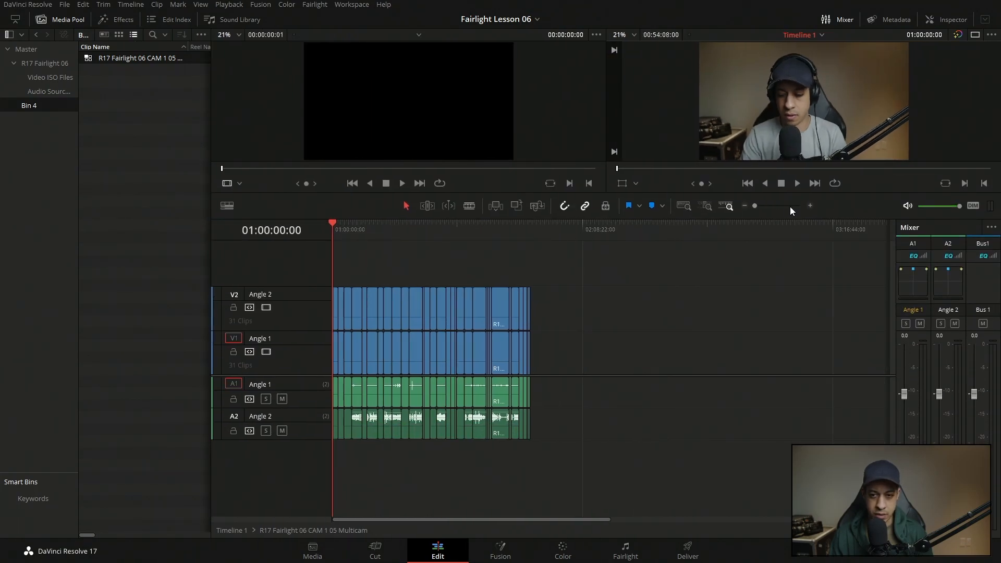
drag(754, 205, 758, 205)
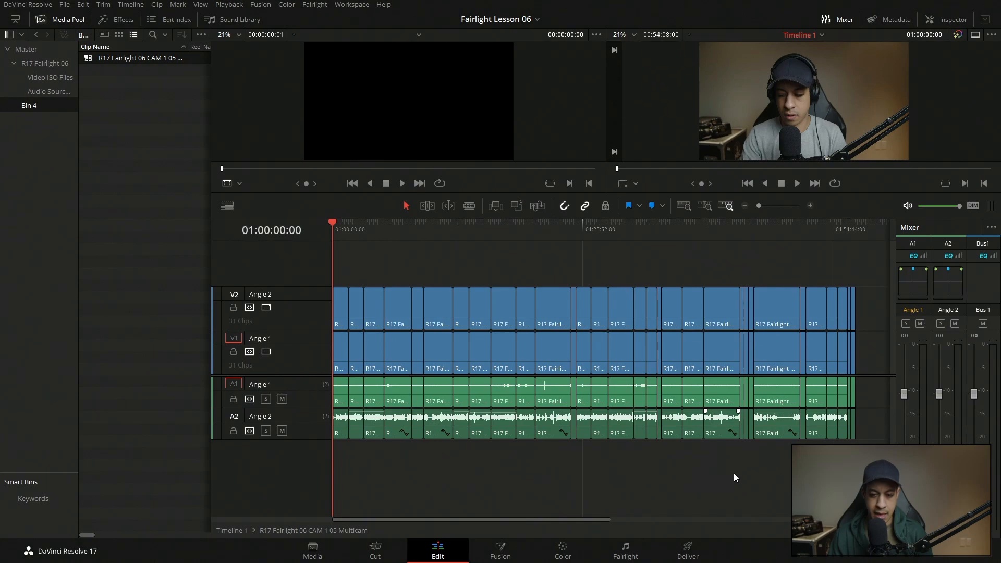
Select the clips of both audio tracks, of Angle 1 alone and of Angle 2 alone, and clear the selection.
drag(871, 409, 305, 447)
click(459, 482)
drag(870, 396, 342, 391)
click(513, 495)
drag(868, 443, 333, 436)
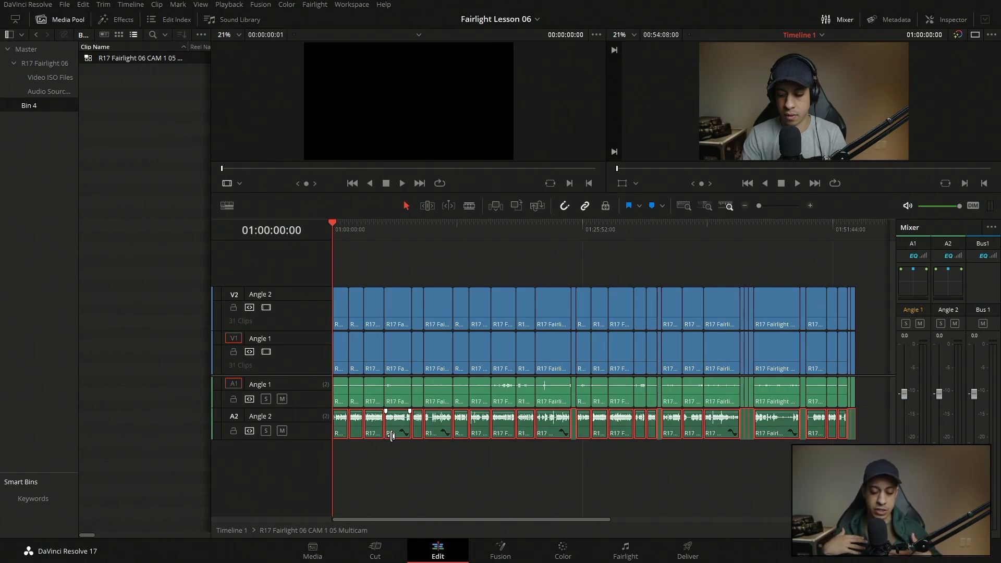
click(712, 472)
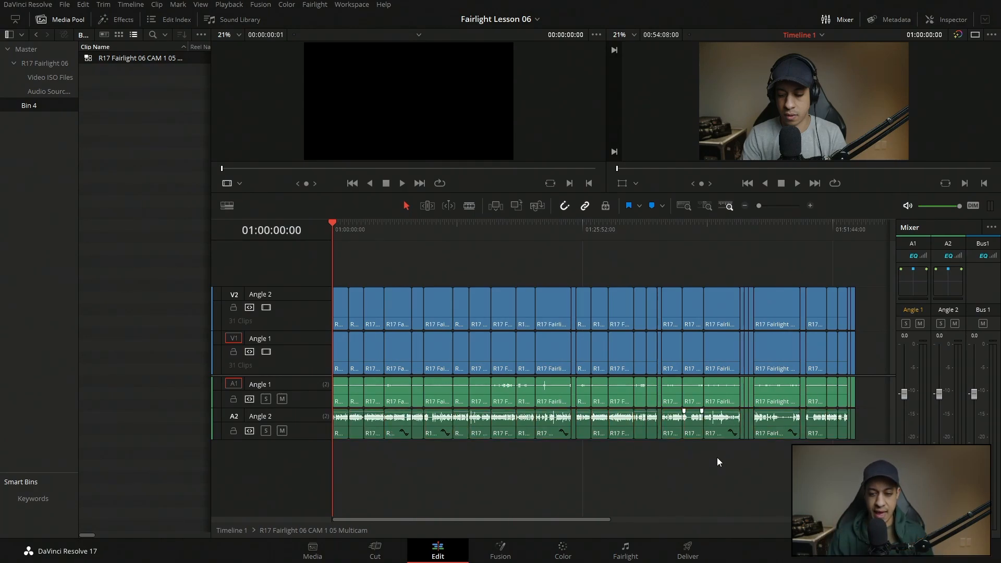
Enable the compressor in the dynamics of the Angle 2 audio track on the Fairlight page.
click(628, 551)
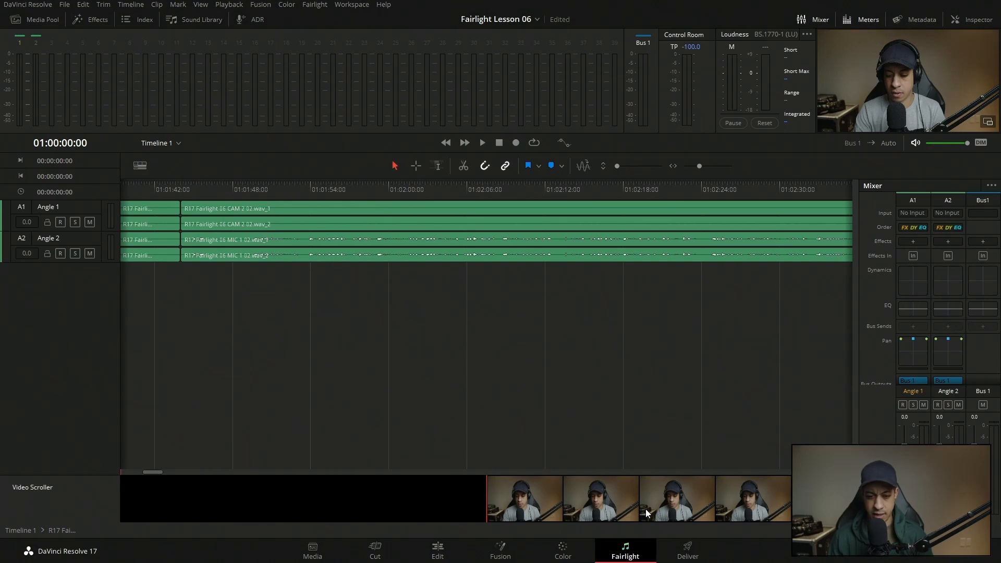
click(949, 290)
click(471, 289)
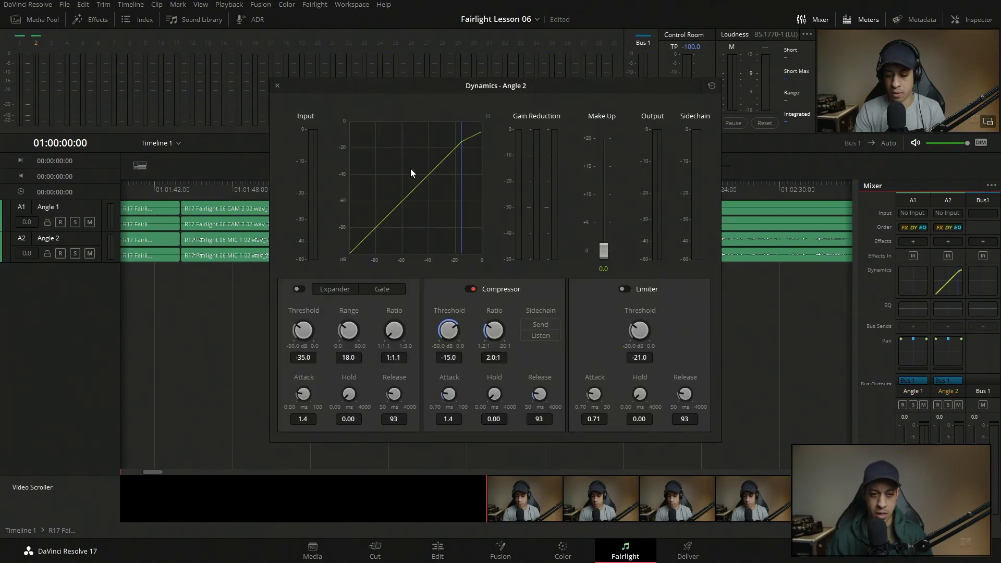
click(277, 86)
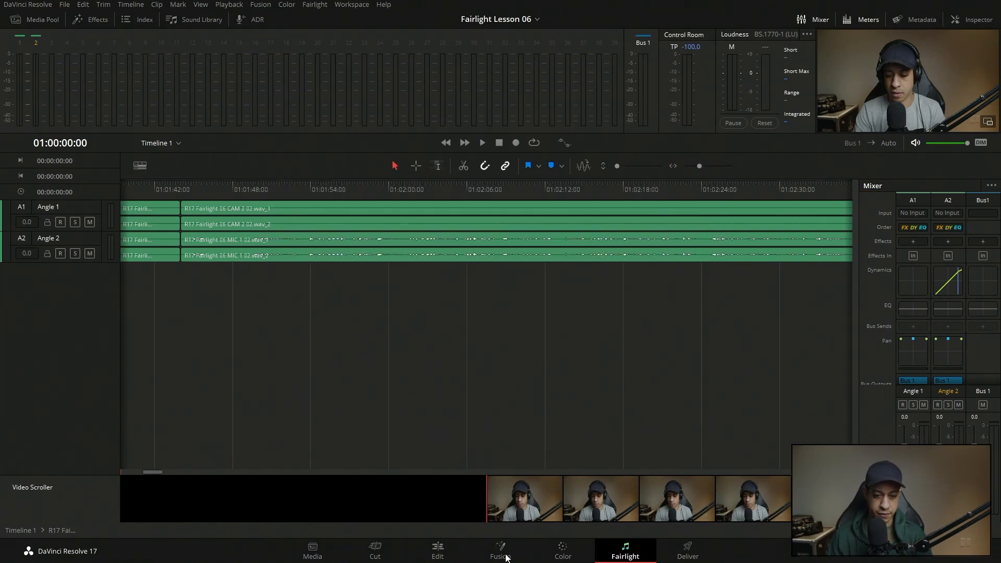
Return to the Edit page and open Timeline 1 from the Master bin.
click(438, 550)
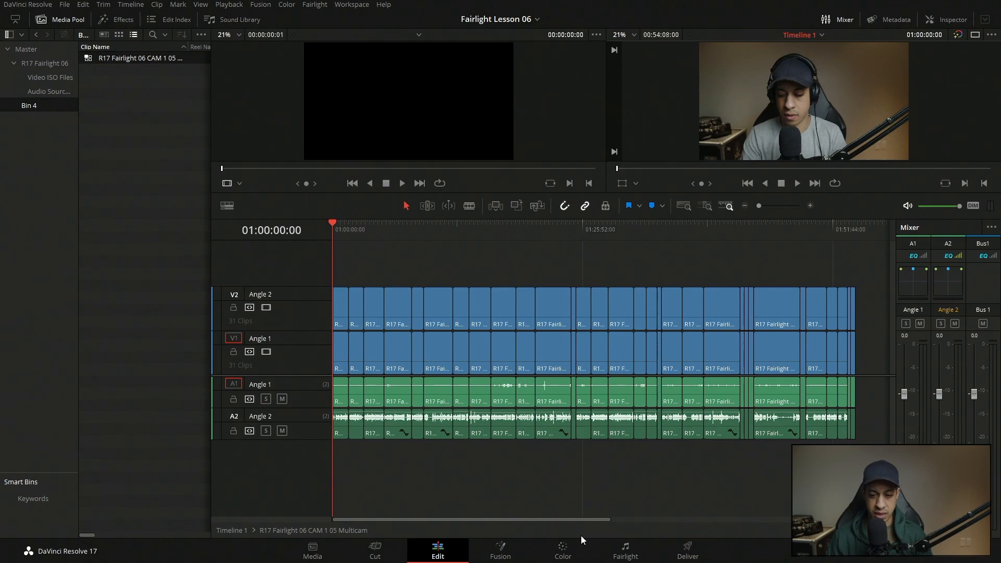
click(625, 548)
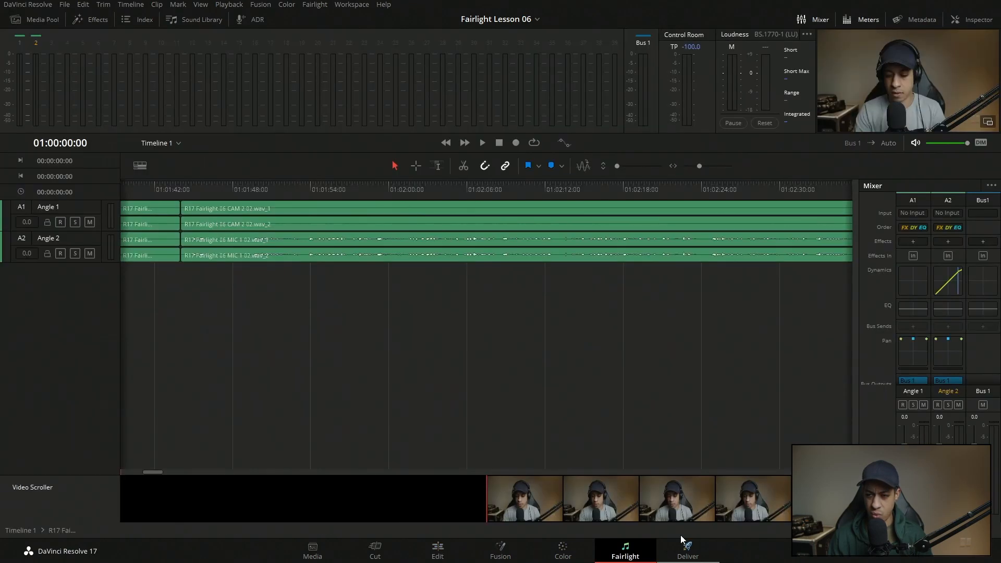
click(438, 547)
click(26, 49)
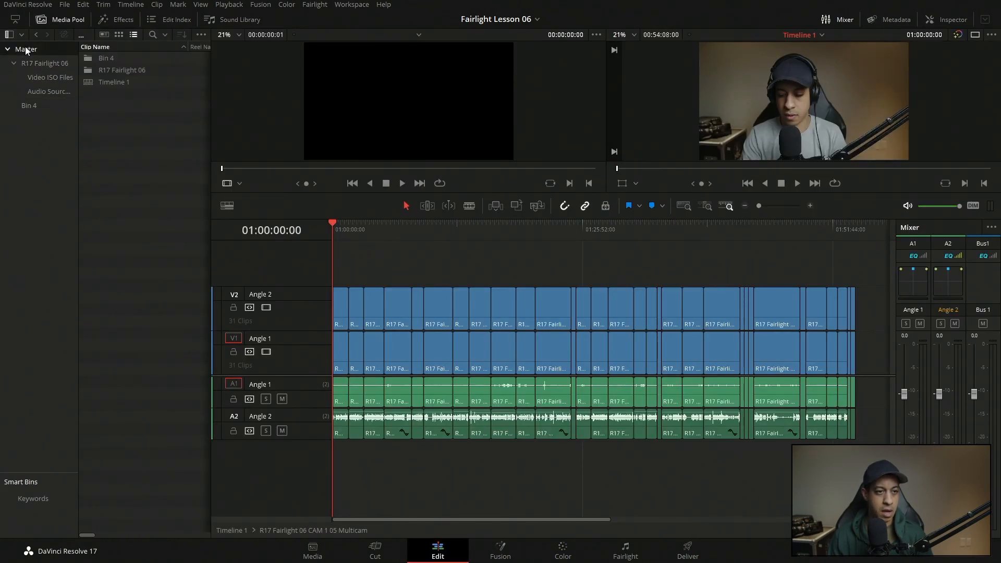
right_click(111, 83)
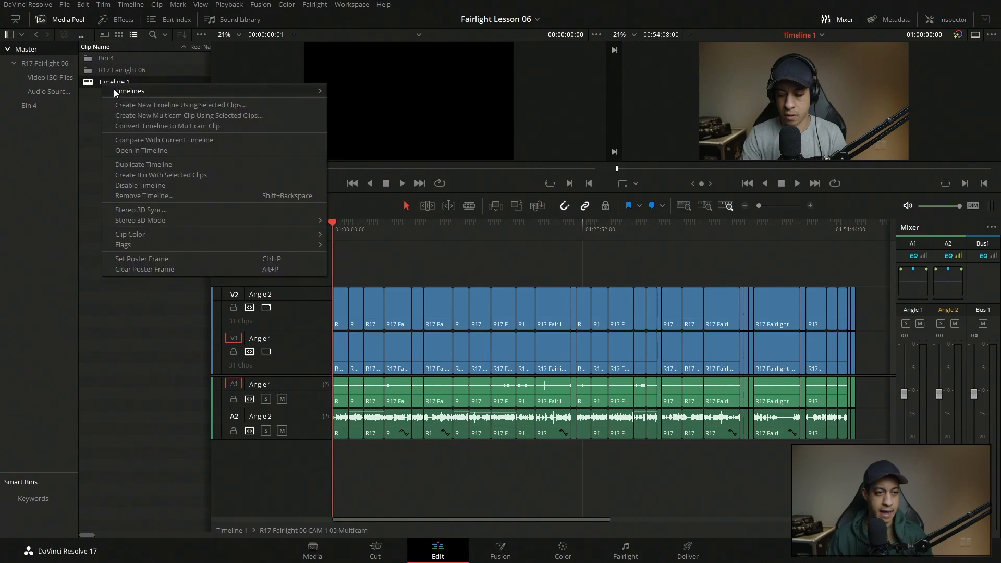
click(148, 151)
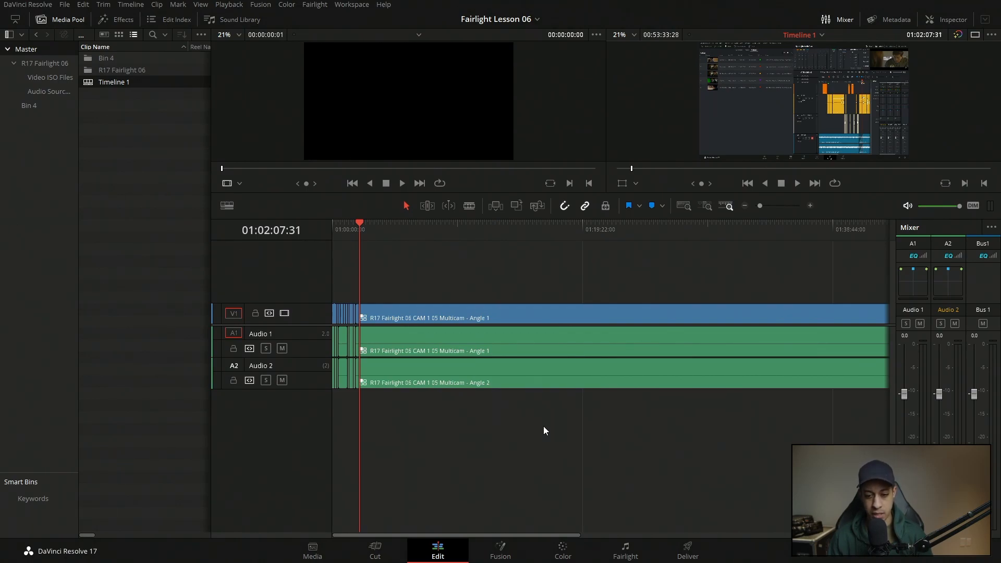
Check Timeline 1's audio tracks on the Fairlight page, and return to the Edit page with the media pool hidden.
click(614, 553)
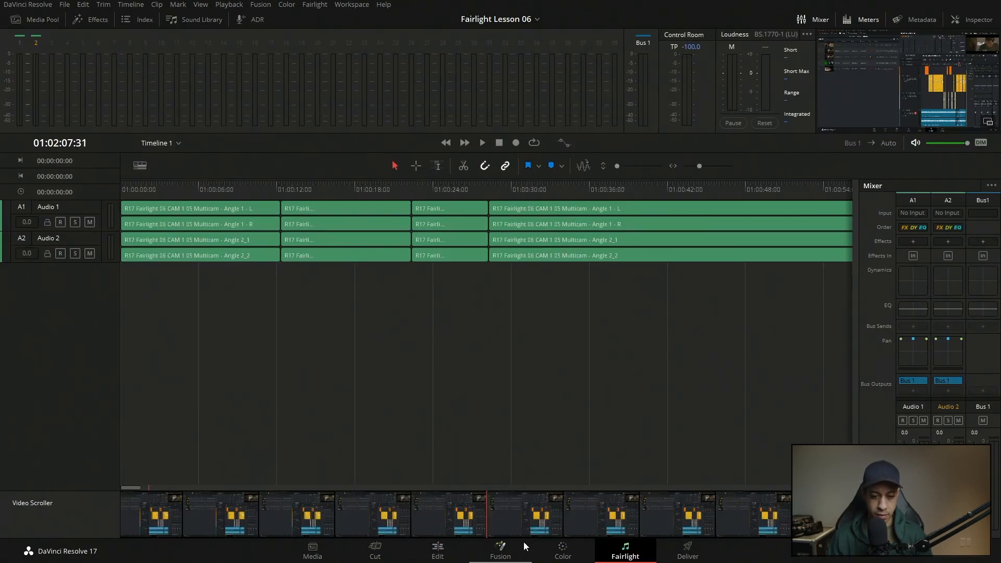
click(437, 551)
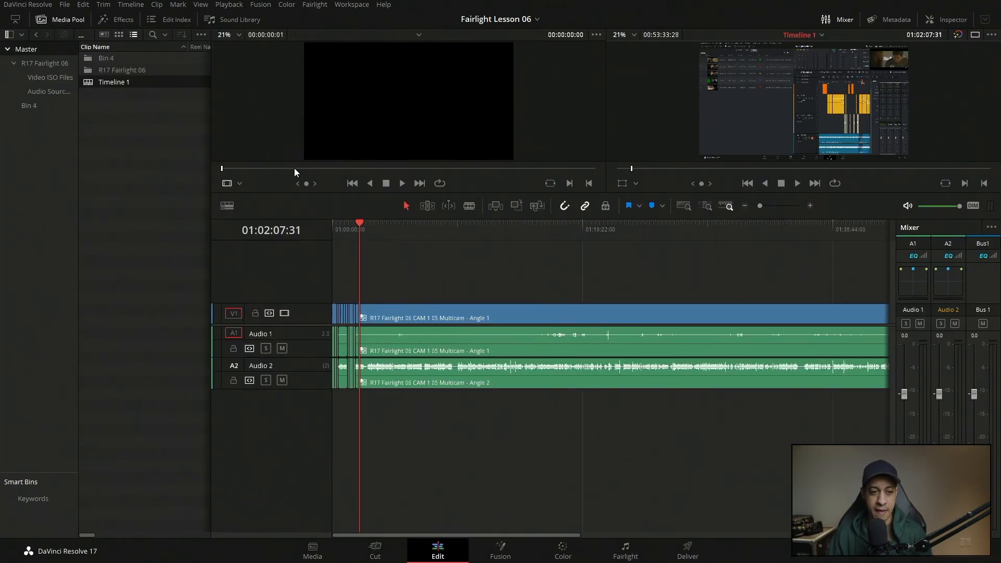
click(49, 21)
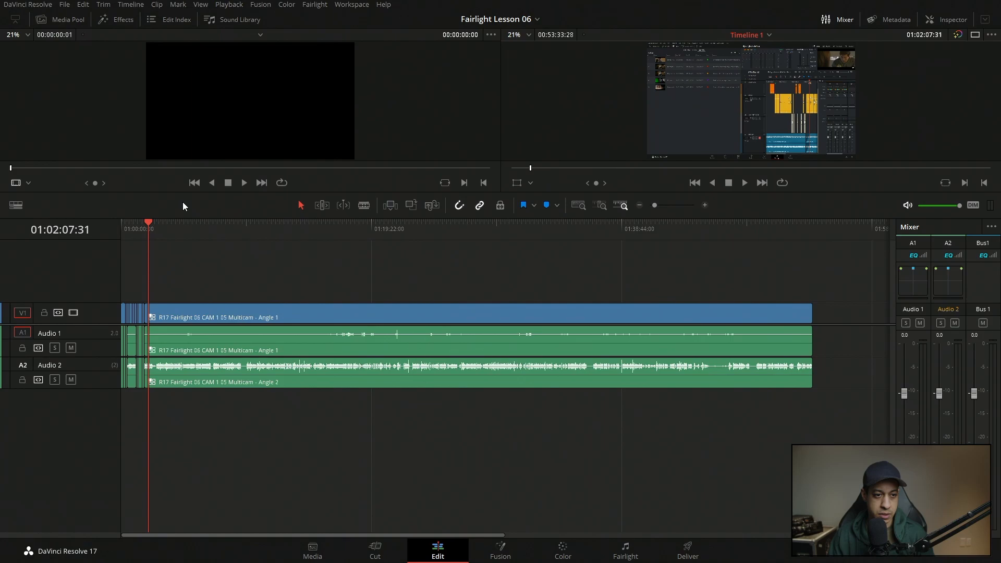
Select the long multicam clips on the Audio 1 and Audio 2 tracks in turn and clear the selection.
click(151, 191)
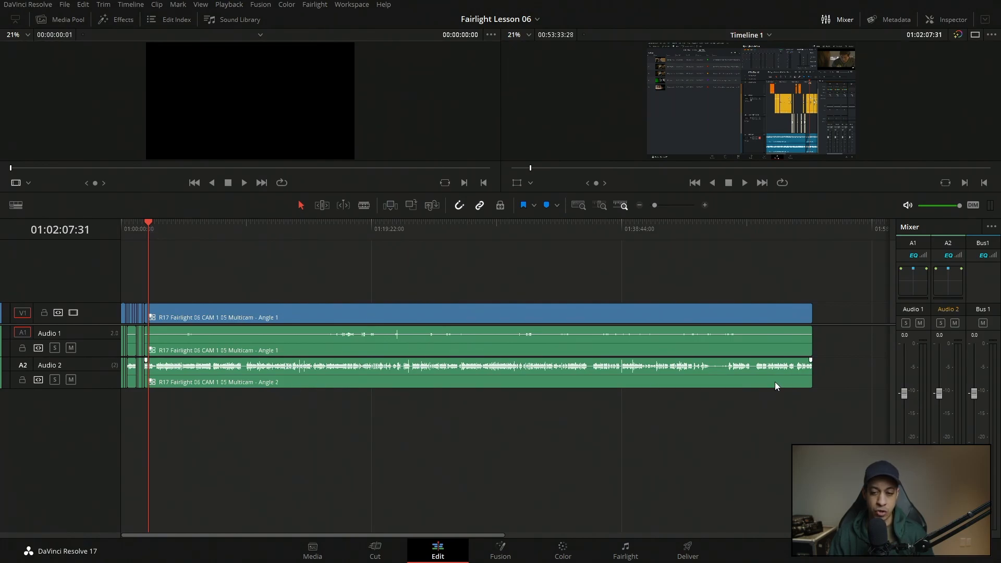
click(825, 346)
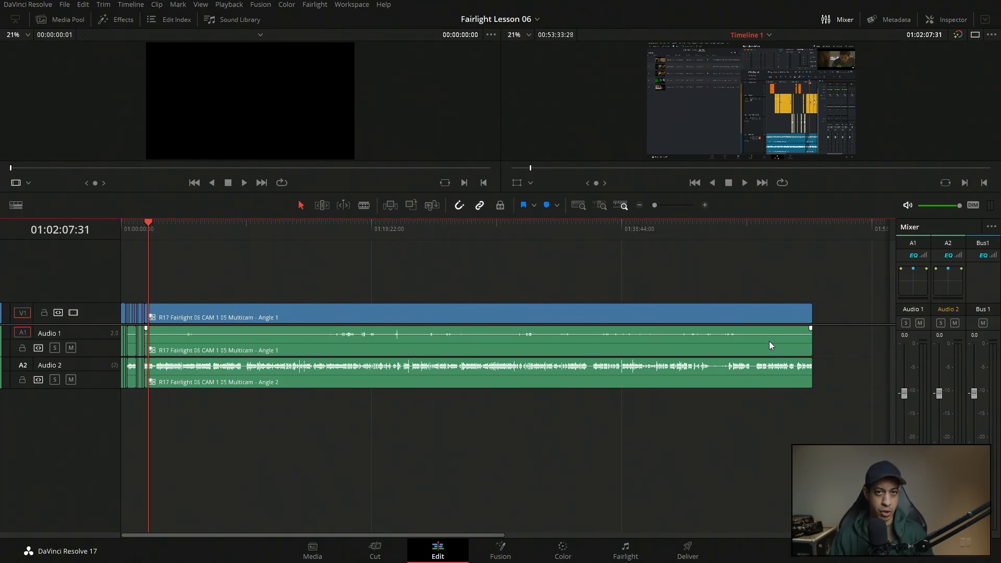
drag(819, 336, 786, 344)
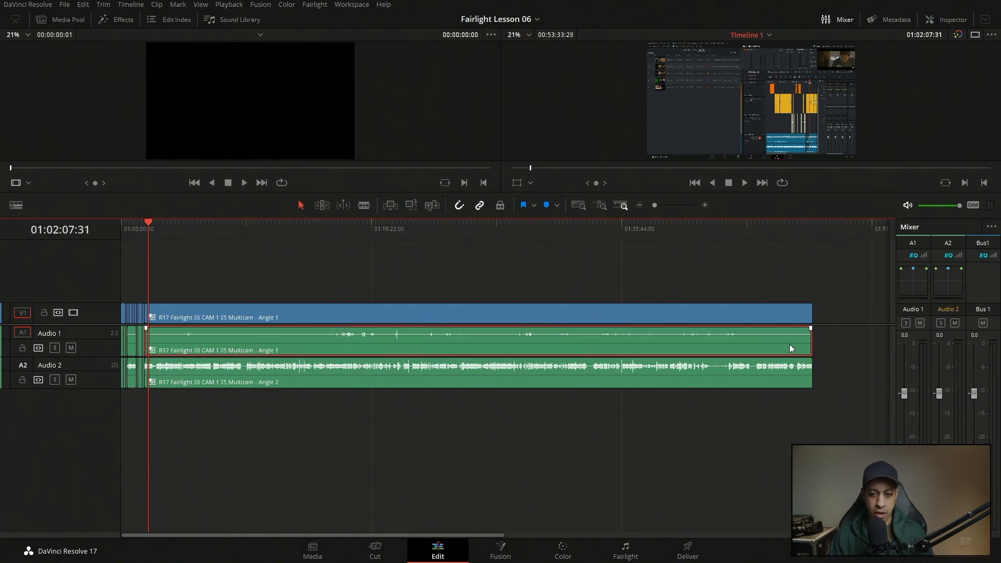
click(782, 373)
click(619, 486)
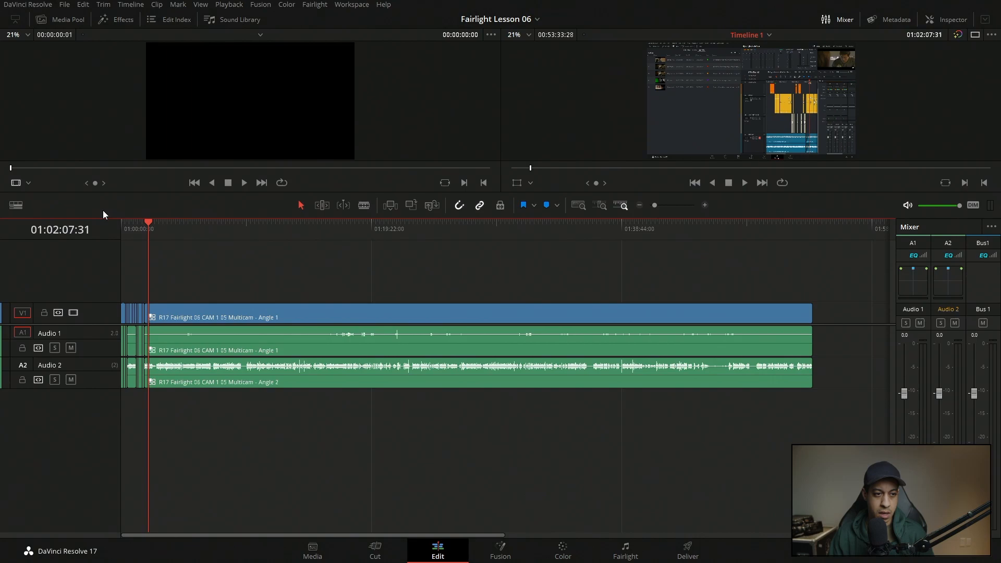
Set the source viewer to multicam mode and enlarge the viewers to show both angles.
click(30, 183)
click(41, 239)
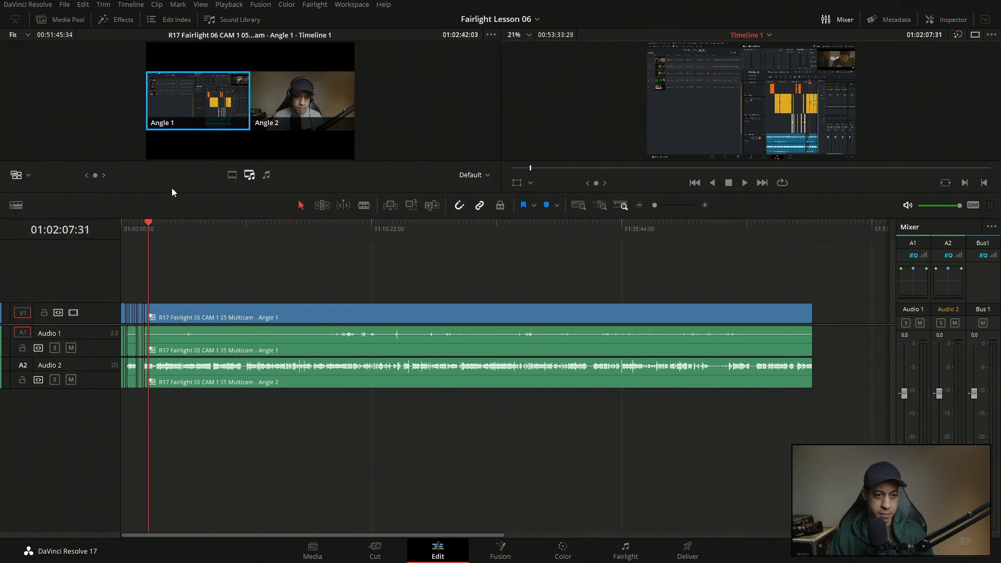
drag(173, 193, 217, 313)
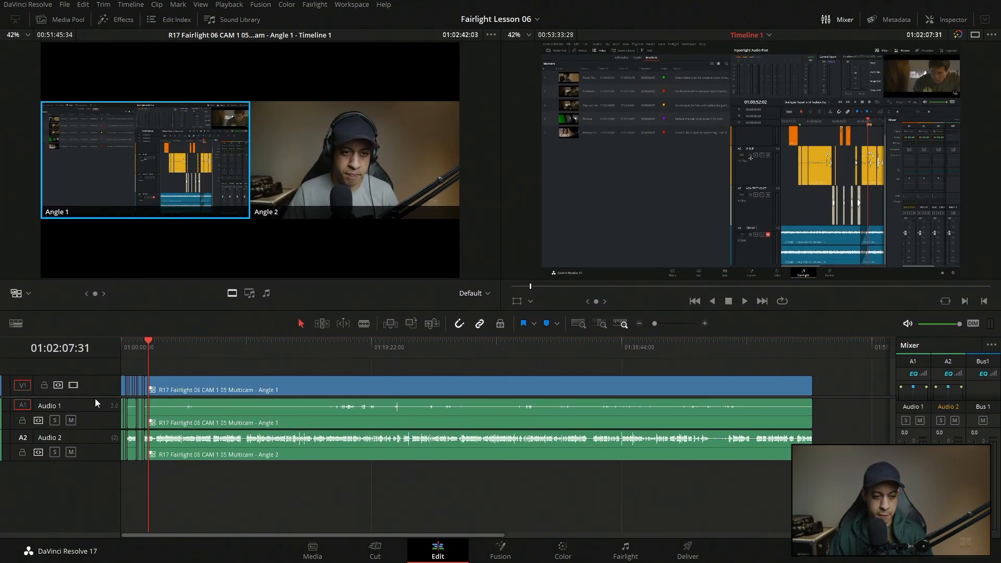
scroll(96, 402, up, 2)
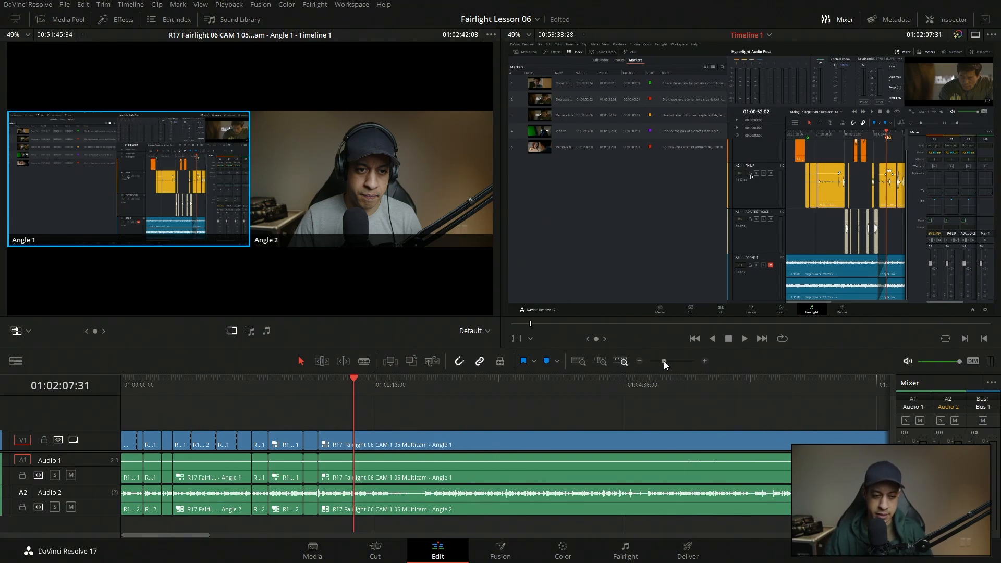
Move the playhead to the end of the timeline and back to the start of the long last clip at 01:01:47:54.
drag(664, 361, 652, 363)
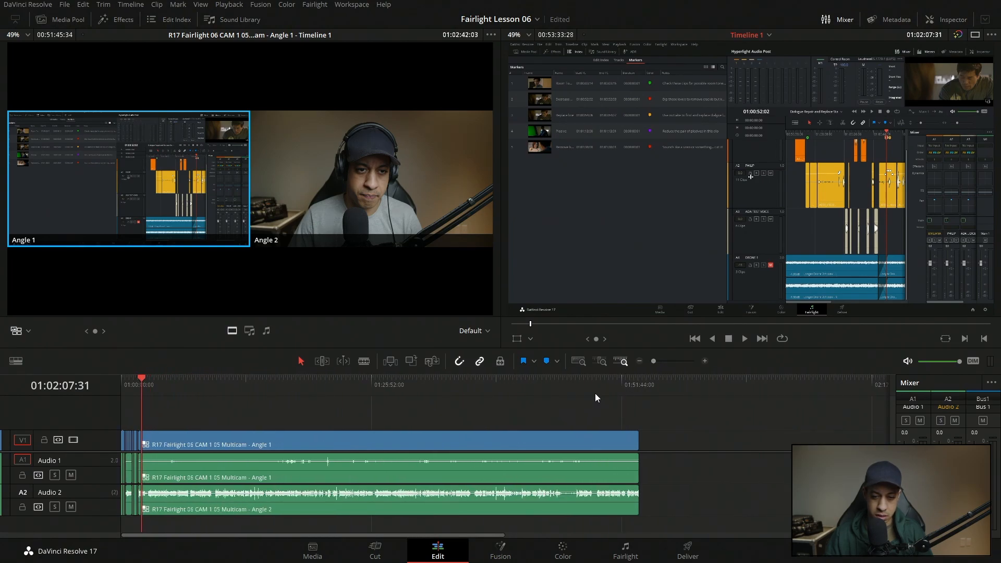
click(639, 394)
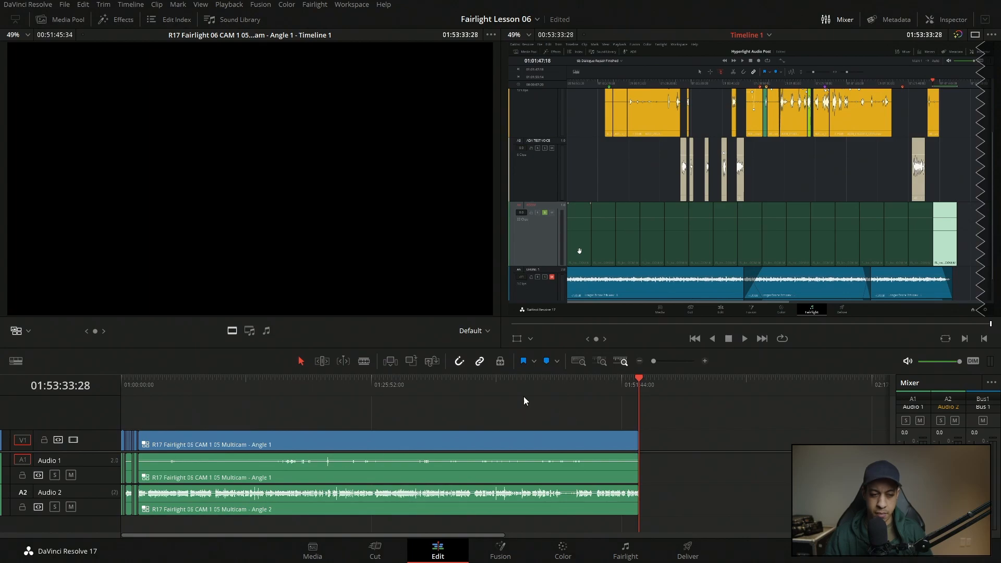
drag(156, 395, 138, 395)
drag(654, 362, 665, 362)
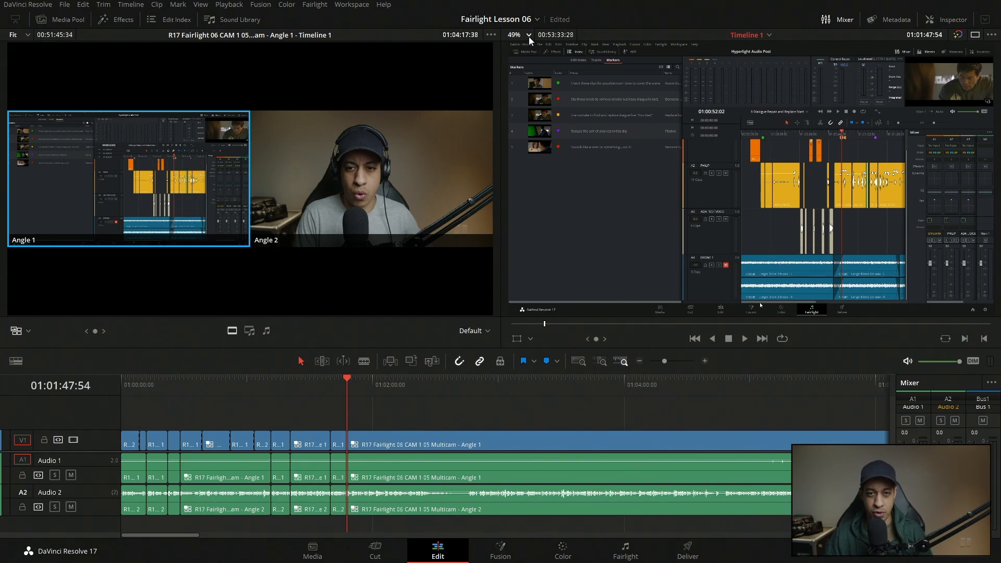
drag(665, 360, 658, 363)
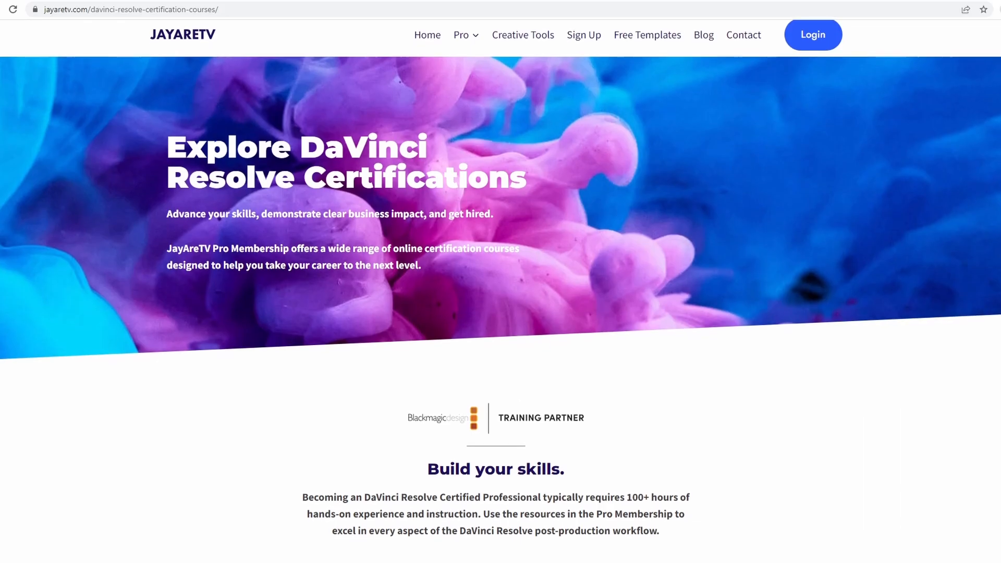
scroll(500, 291, down, 1)
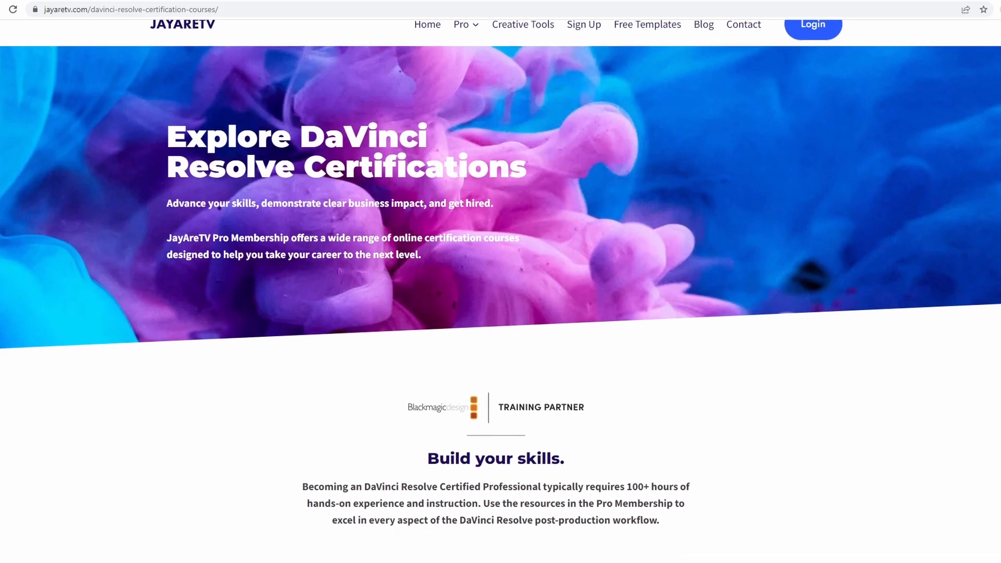
scroll(500, 291, down, 1)
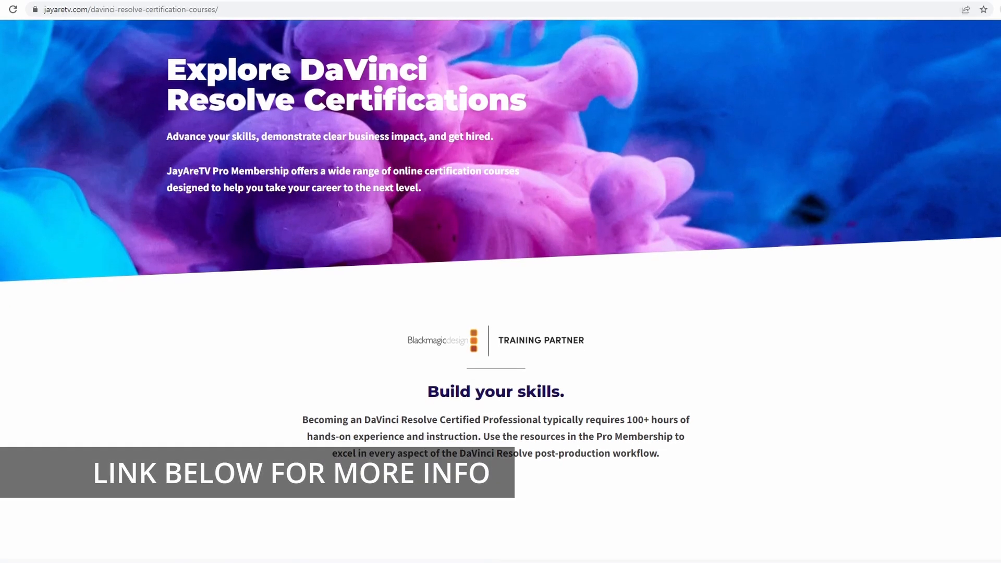
Look through the DaVinci Resolve certification courses web page down to the Certification Benefits section.
scroll(501, 291, down, 1)
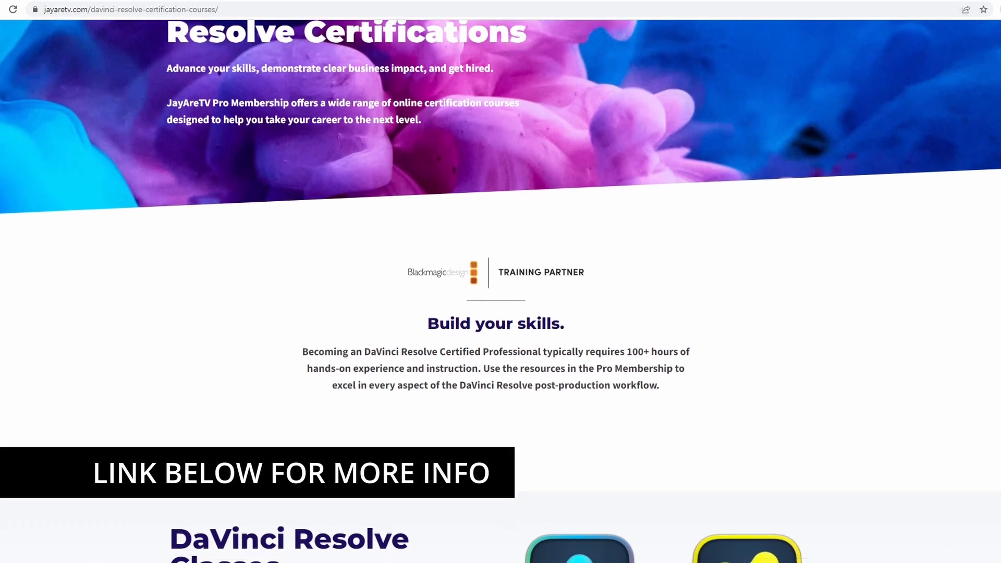
scroll(501, 291, down, 1)
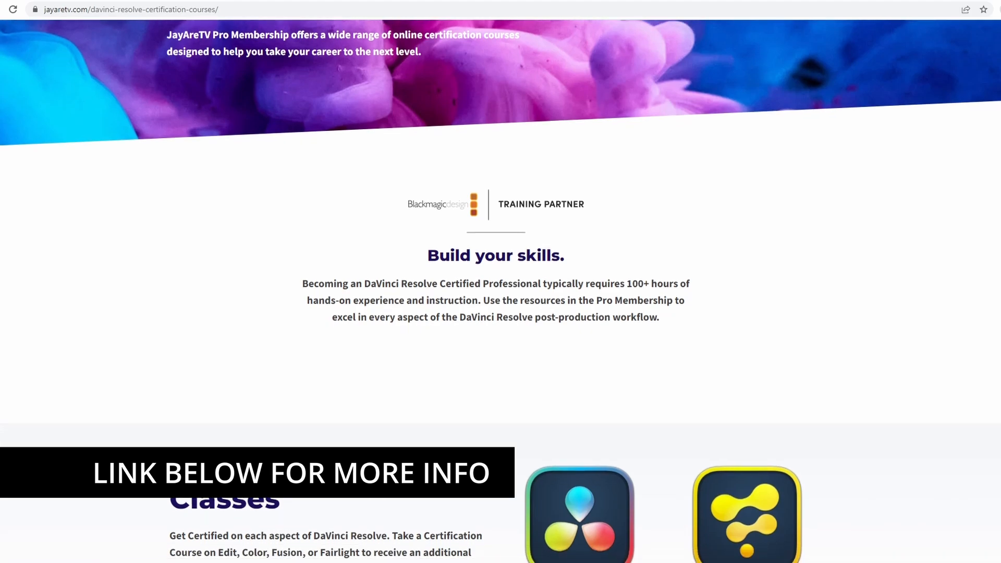
scroll(500, 291, down, 1)
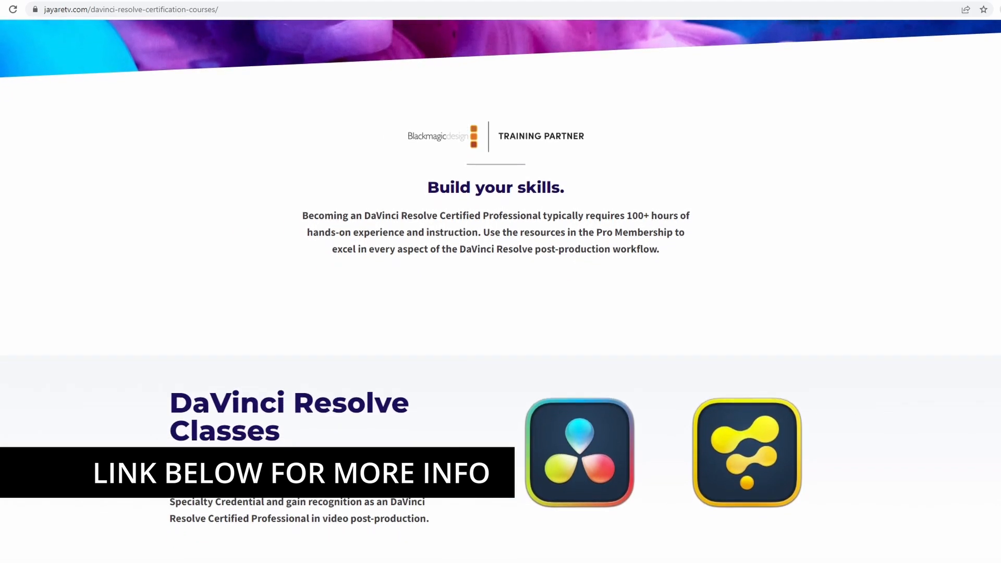
scroll(500, 291, down, 1)
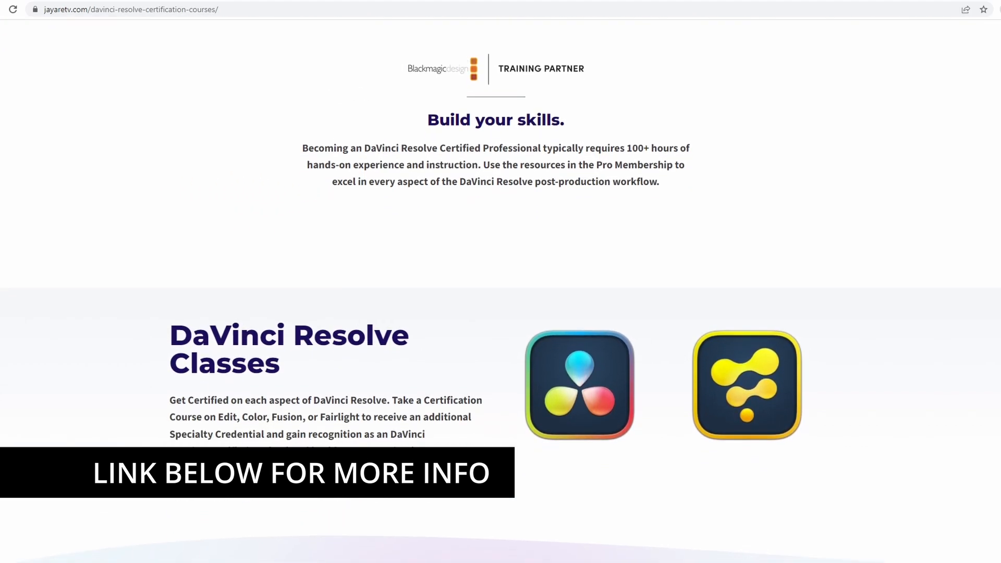
scroll(500, 291, down, 1)
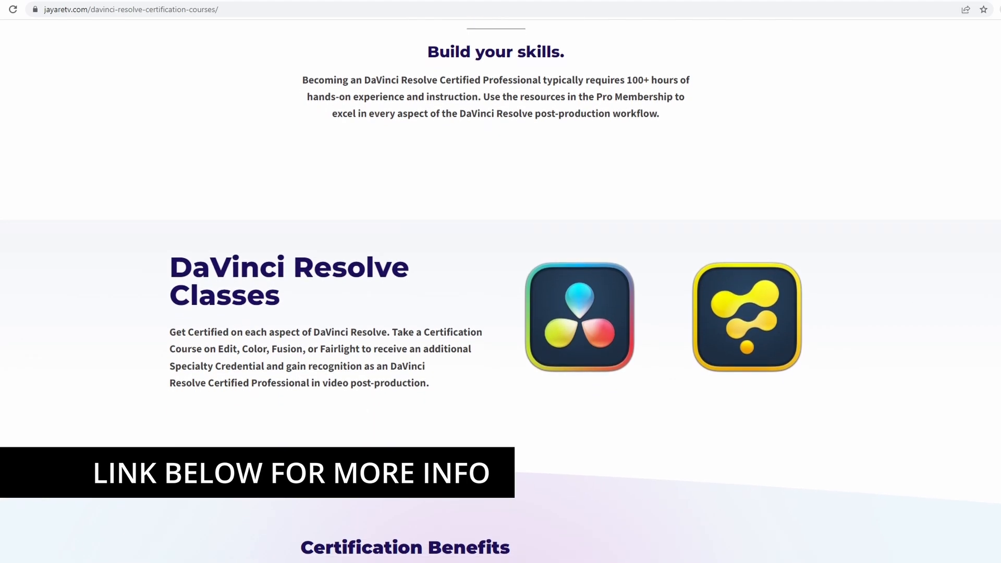
scroll(500, 290, down, 1)
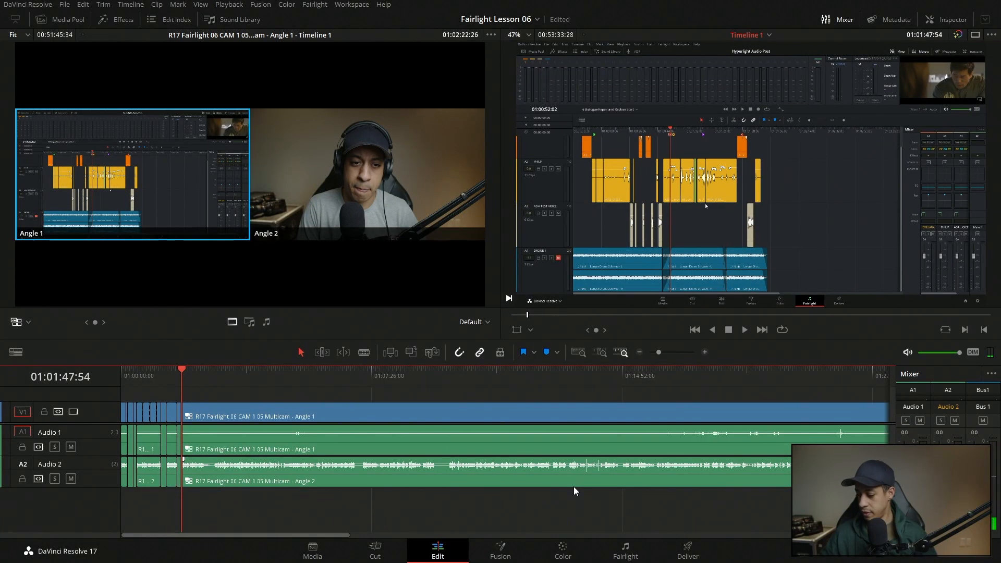
Play through the long last multicam clip and split the video and both audio tracks at 01:19:00:33.
key(space)
drag(658, 353, 671, 353)
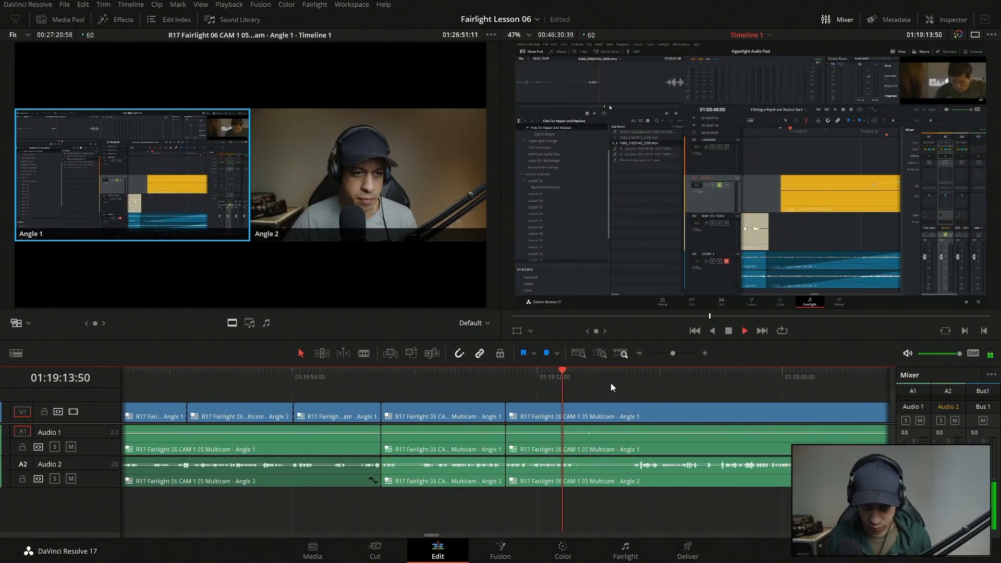
key(ctrl+b)
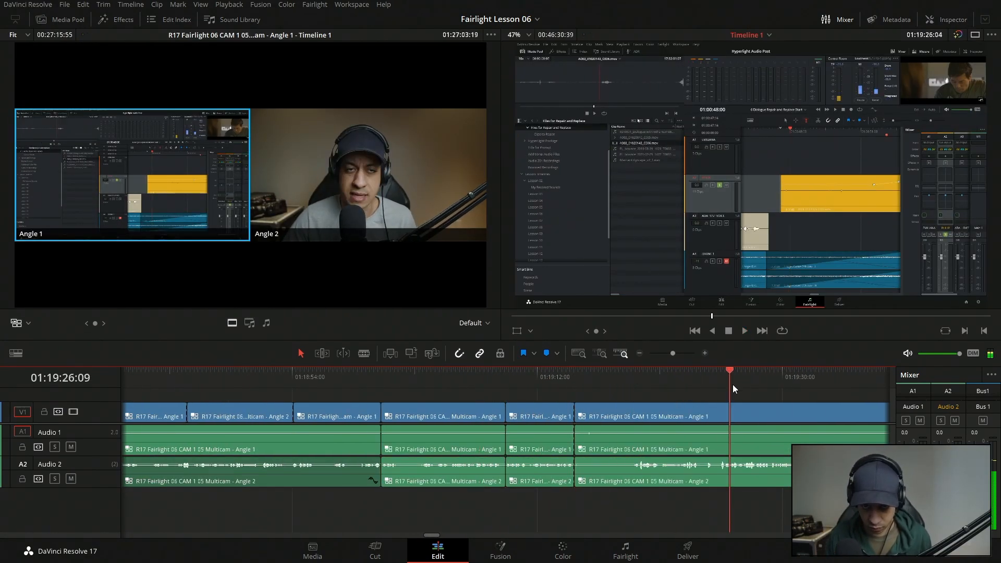